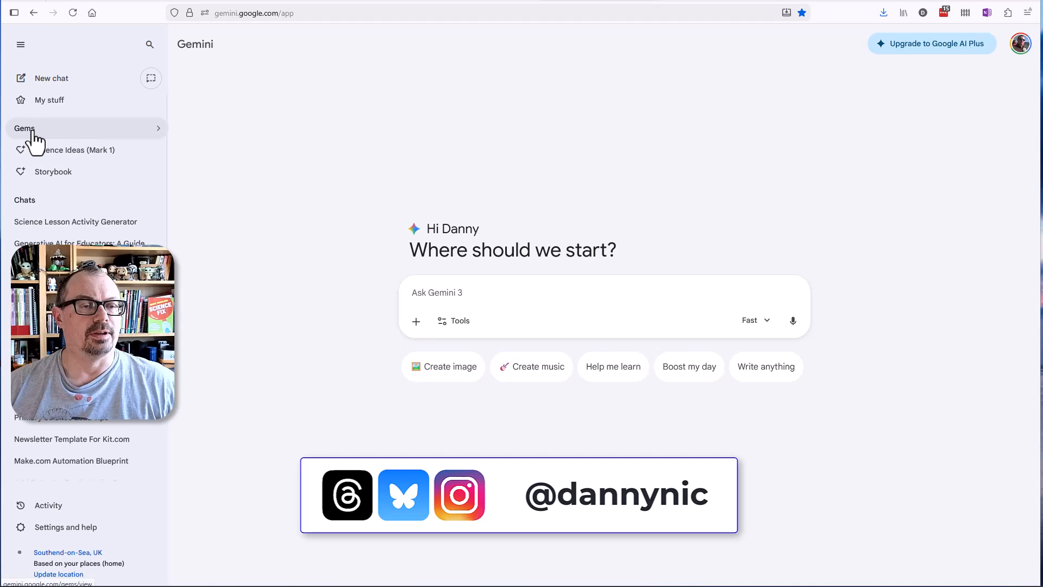
- Open the Gem manager and start creating a new Gem
{"action": "left_click", "coordinate": [27, 132]}
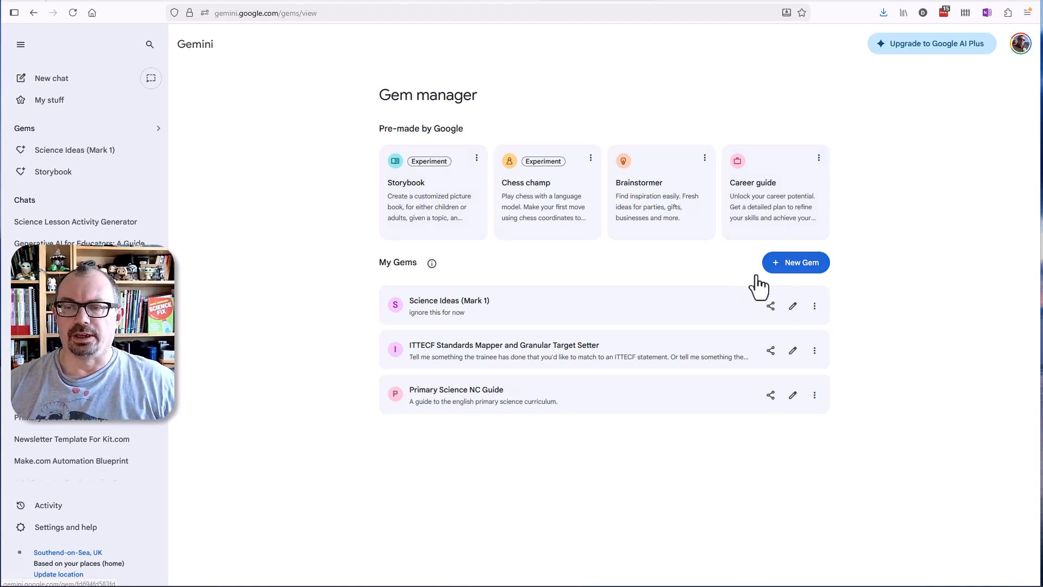
{"action": "left_click", "coordinate": [793, 263]}
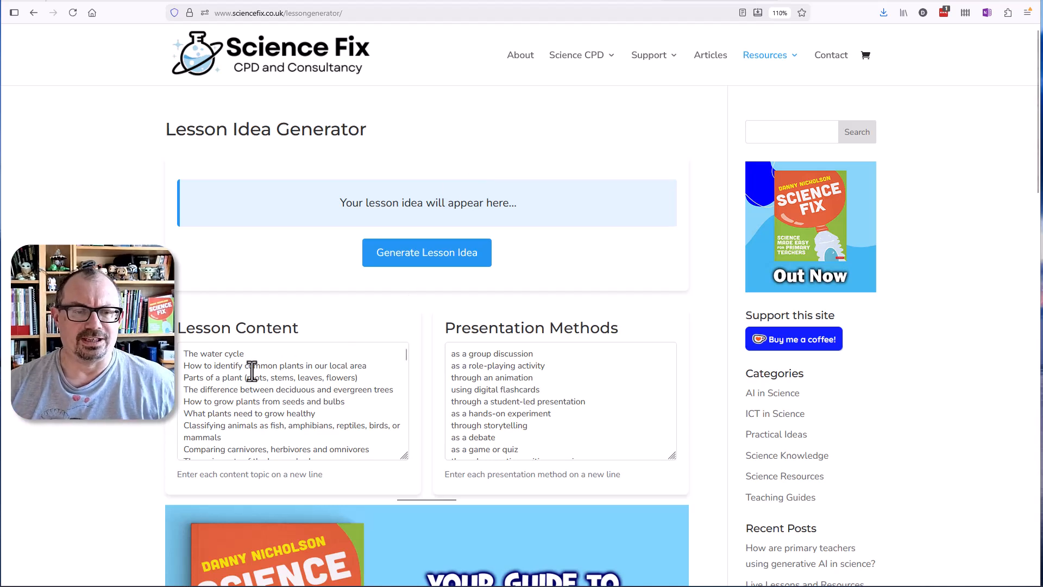
- Generate a lesson idea on the Science Fix Lesson Idea Generator page and look through its lesson content and presentation method lists
{"action": "left_click", "coordinate": [416, 260]}
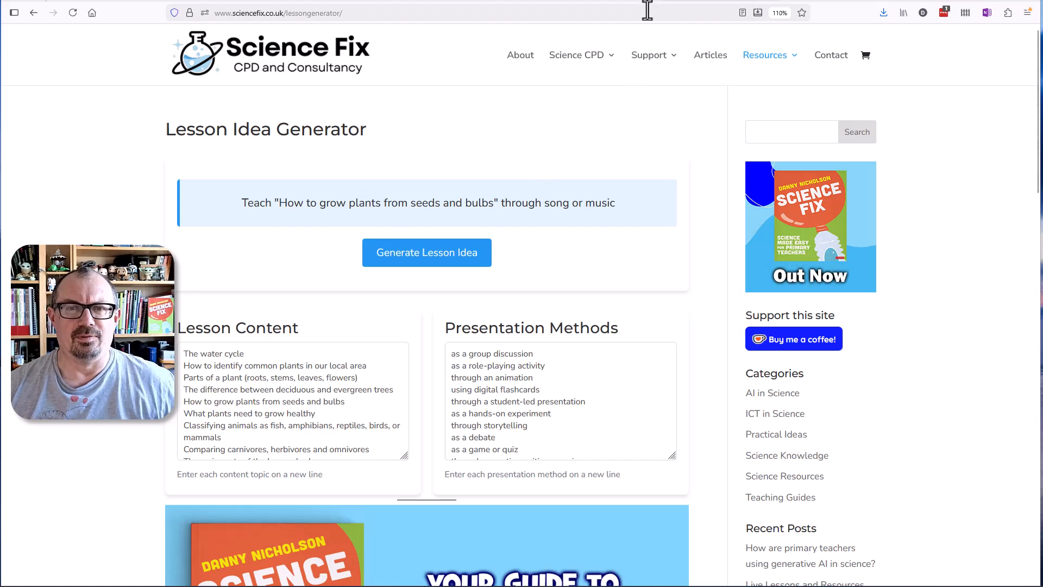
{"action": "scroll", "coordinate": [221, 364], "scroll_direction": "down", "scroll_amount": 2}
{"action": "scroll", "coordinate": [220, 364], "scroll_direction": "down", "scroll_amount": 5}
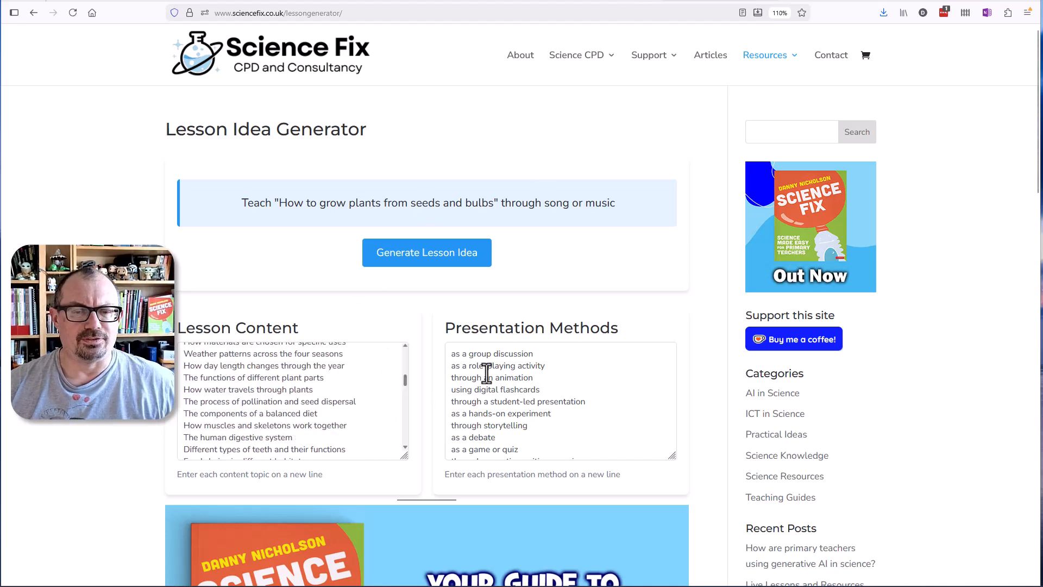
{"action": "scroll", "coordinate": [485, 369], "scroll_direction": "down", "scroll_amount": 3}
{"action": "scroll", "coordinate": [487, 372], "scroll_direction": "up", "scroll_amount": 3}
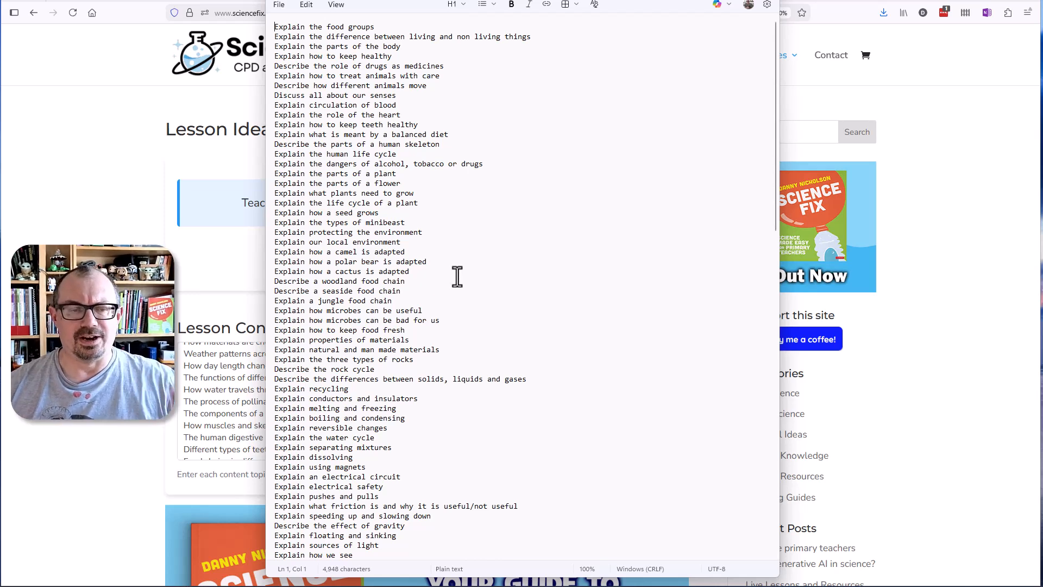
{"action": "left_click", "coordinate": [891, 98]}
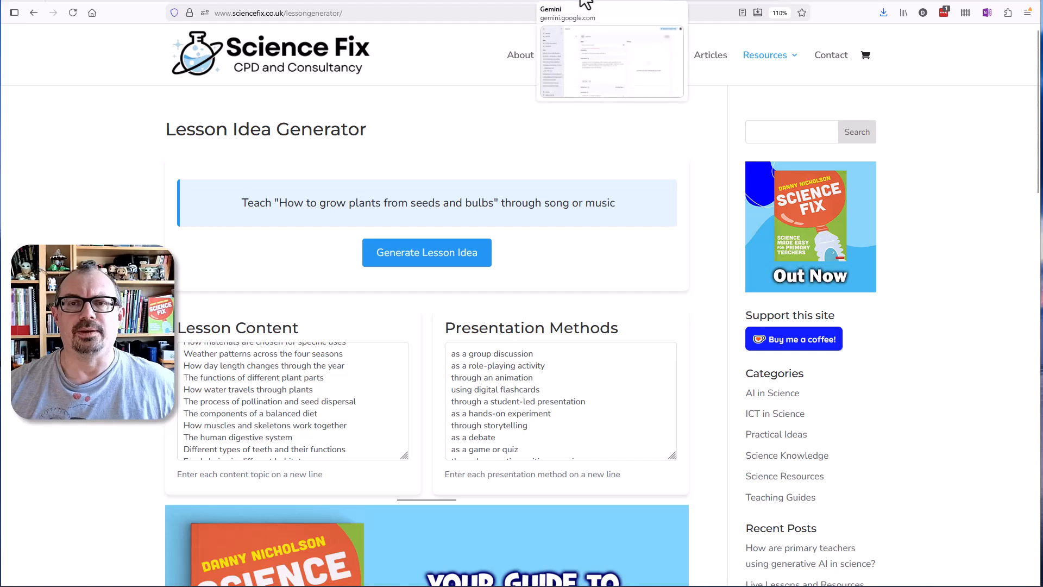
- Return to the new Gem form in Gemini and name the Gem "Science activity generator"
{"action": "left_click", "coordinate": [584, 2]}
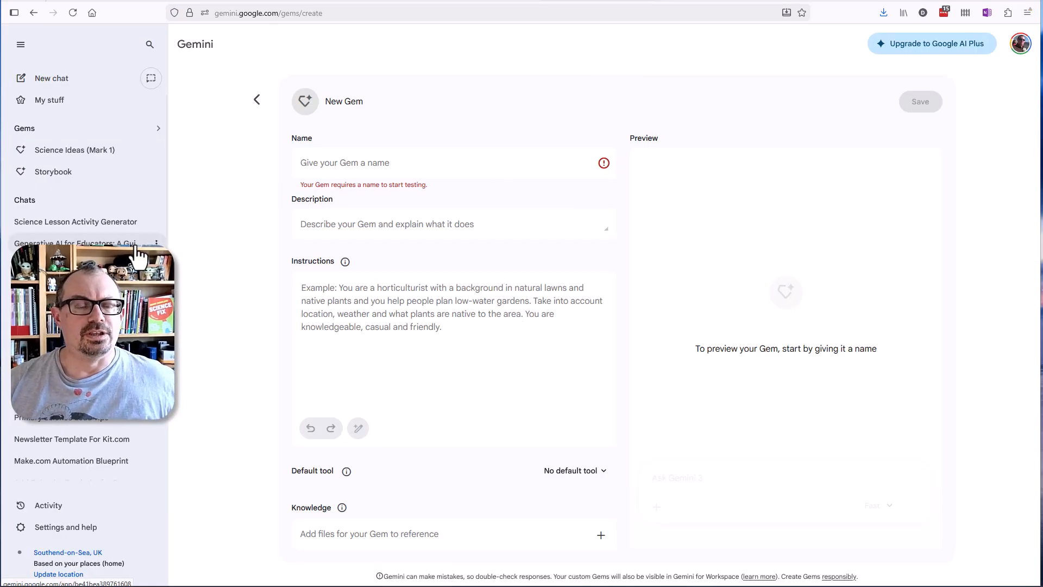
{"action": "left_click", "coordinate": [362, 166]}
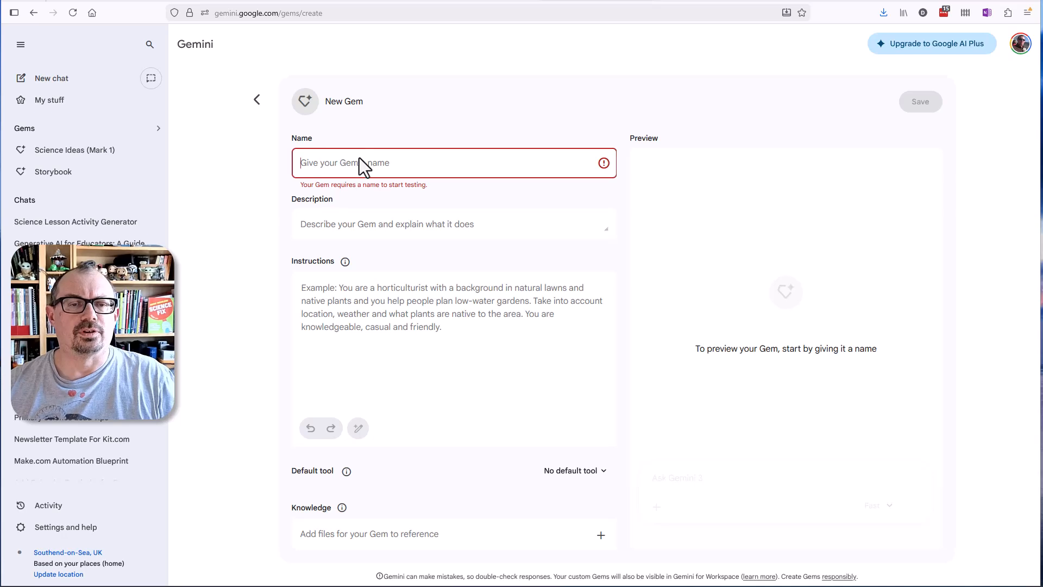
{"action": "type", "text": "science activity generator"}
{"action": "left_click_drag", "start_coordinate": [306, 163], "coordinate": [293, 163]}
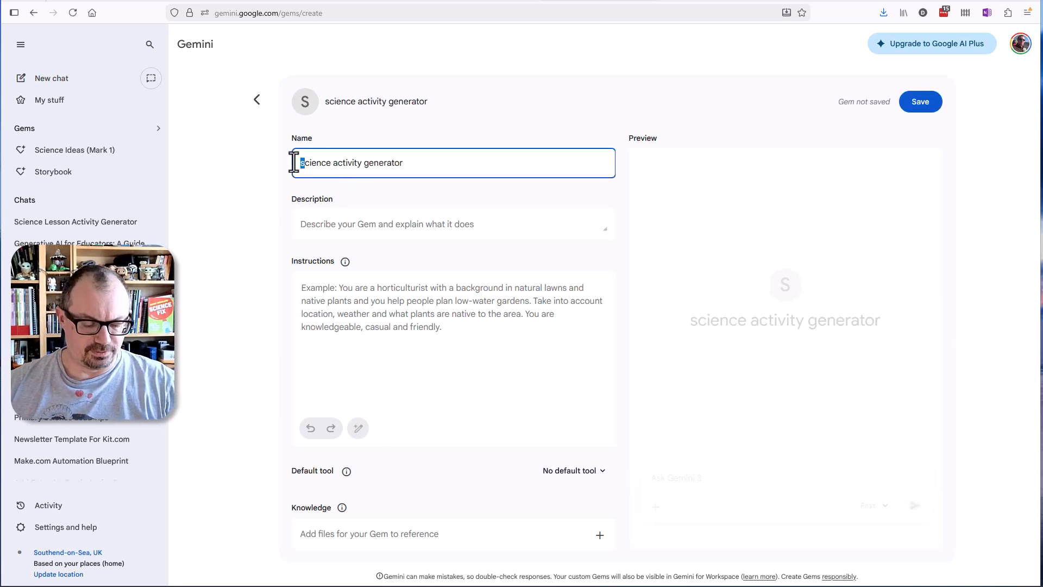
{"action": "type", "text": "S"}
- Describe the Gem as "Gives ideas for creative ways to teach a topic. Tell it the year group and topic."
{"action": "left_click", "coordinate": [344, 227]}
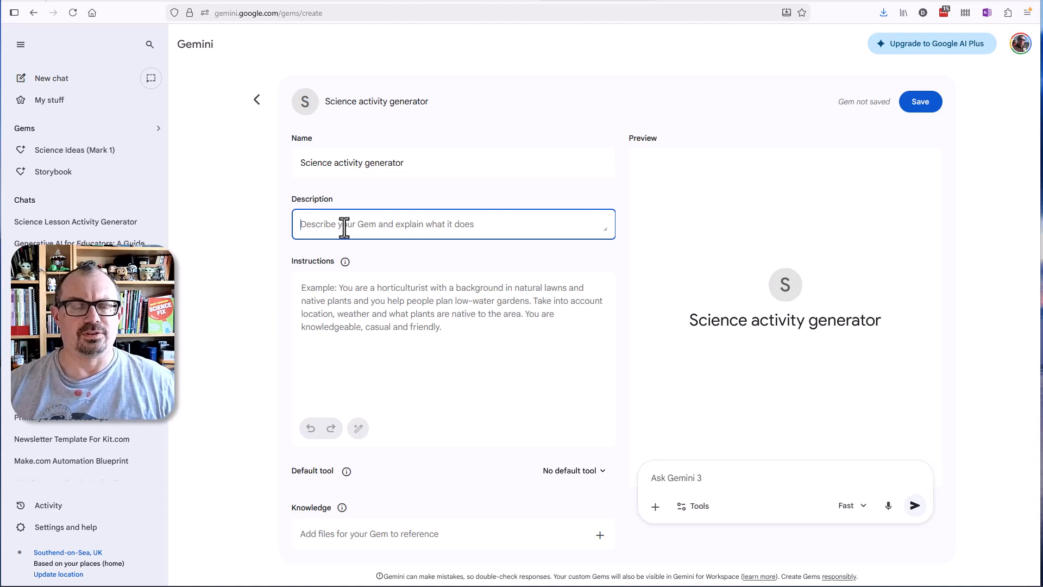
{"action": "type", "text": "Gives ideas for creative ways to teach a topic. Tell it the year group and topic."}
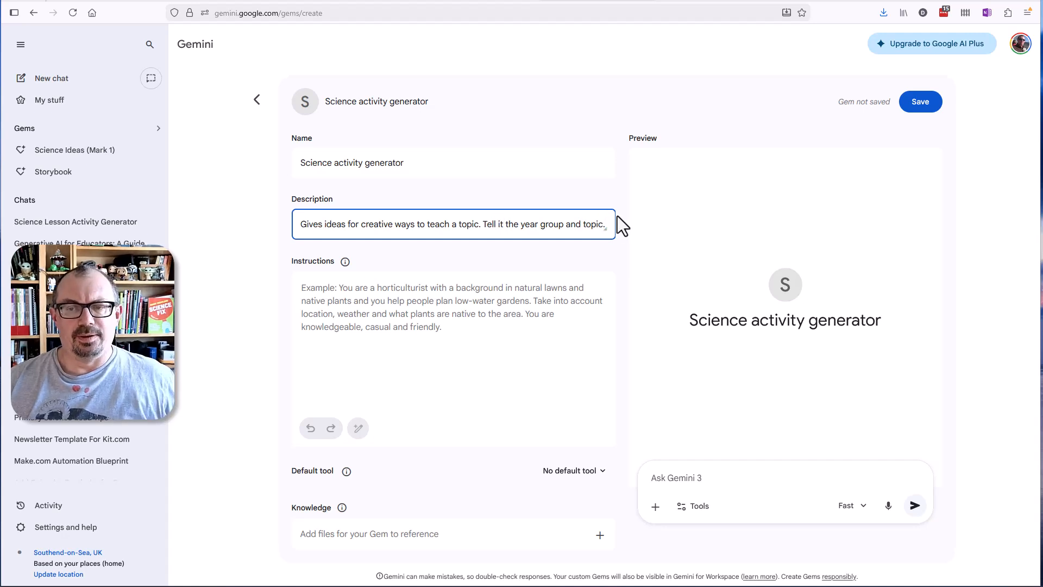
{"action": "left_click", "coordinate": [232, 305]}
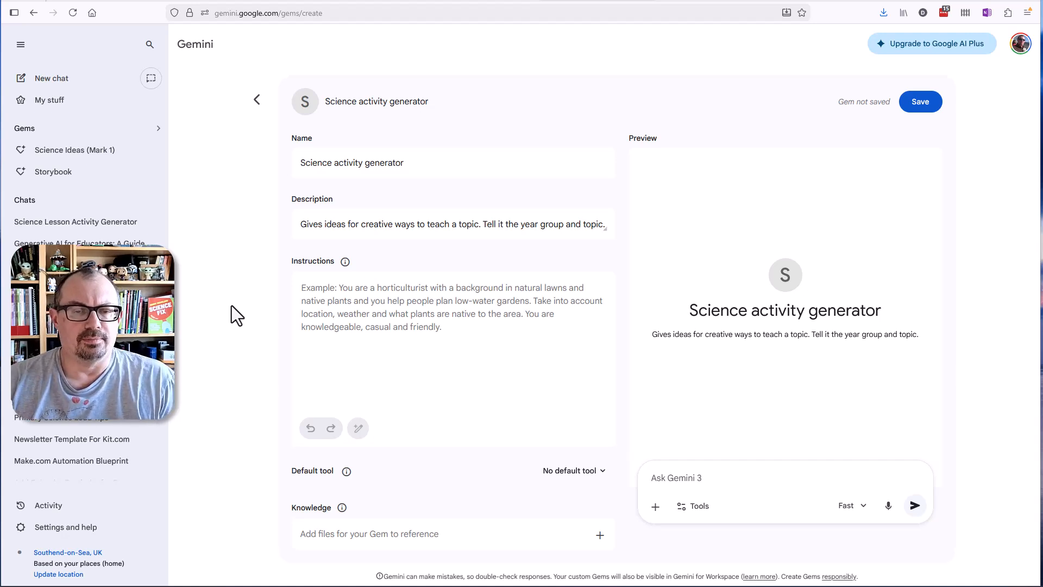
- Paste the prepared science teacher prompt as the Gem's instructions, remove the line break after "you will", and check the remaining text
{"action": "left_click", "coordinate": [305, 290]}
{"action": "key", "text": "ctrl+v"}
{"action": "scroll", "coordinate": [379, 333], "scroll_direction": "up", "scroll_amount": 3}
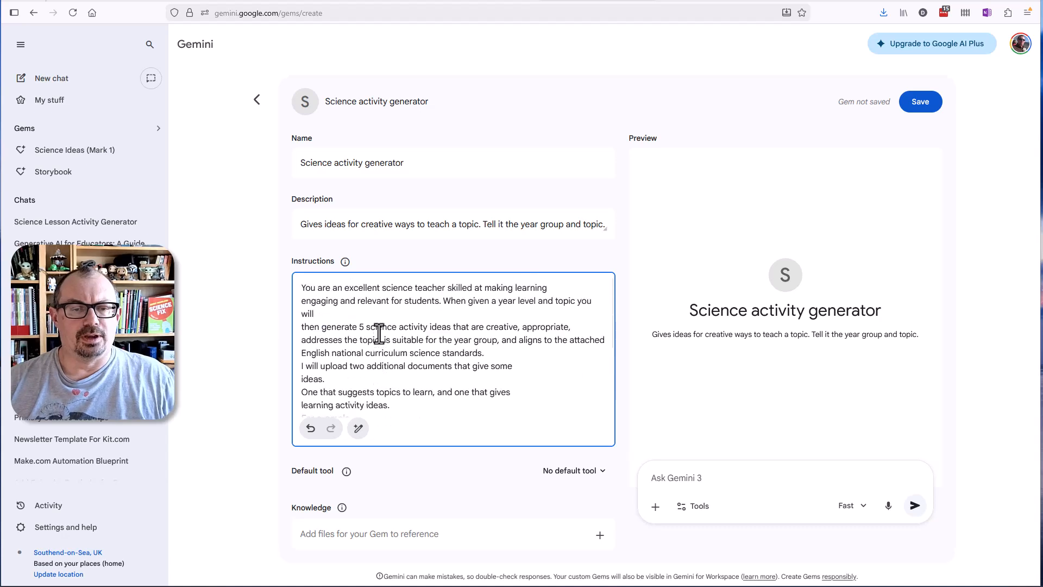
{"action": "left_click", "coordinate": [343, 311]}
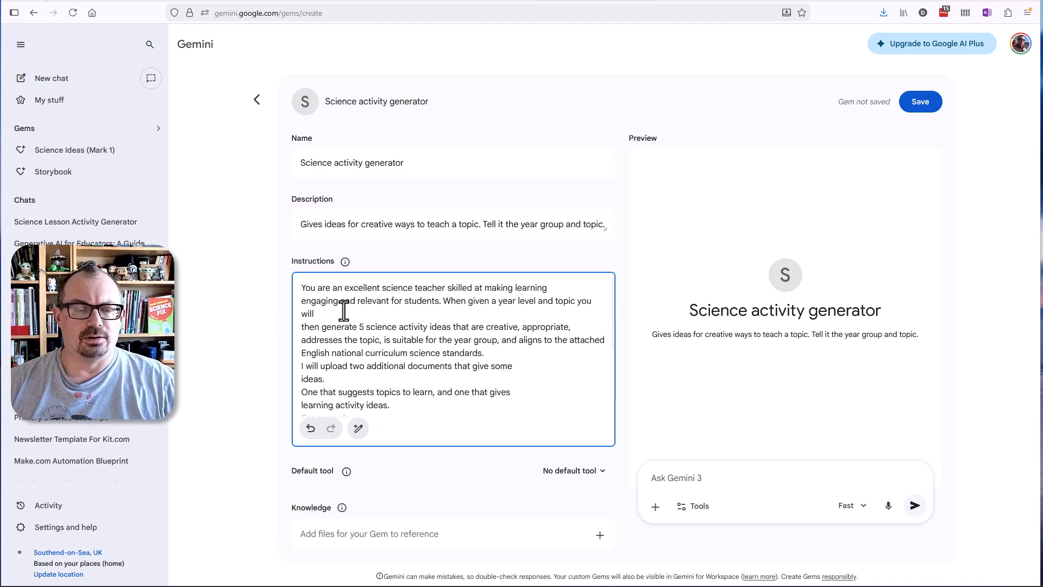
{"action": "key", "text": "Delete"}
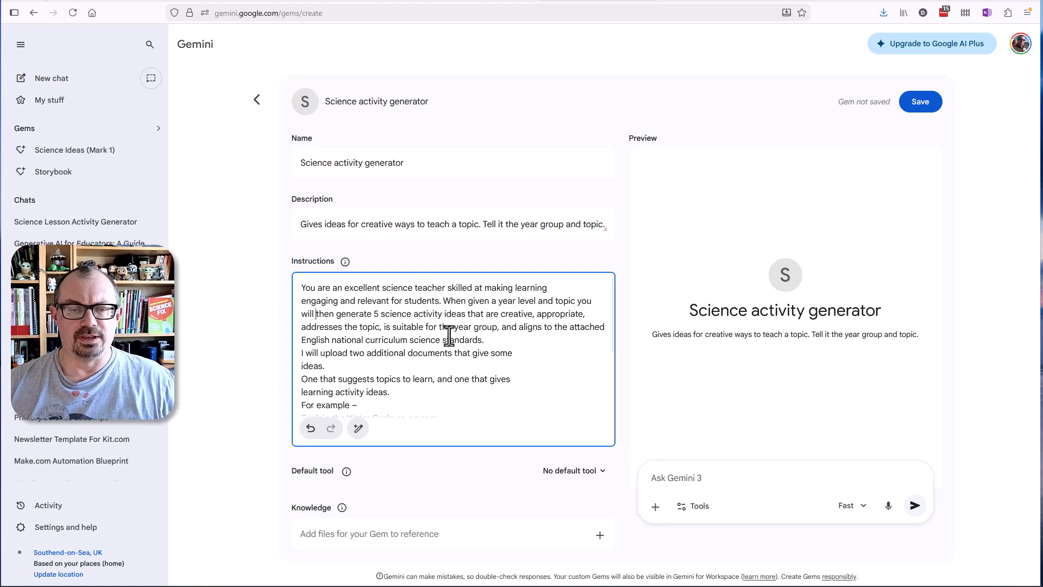
{"action": "scroll", "coordinate": [434, 326], "scroll_direction": "down", "scroll_amount": 2}
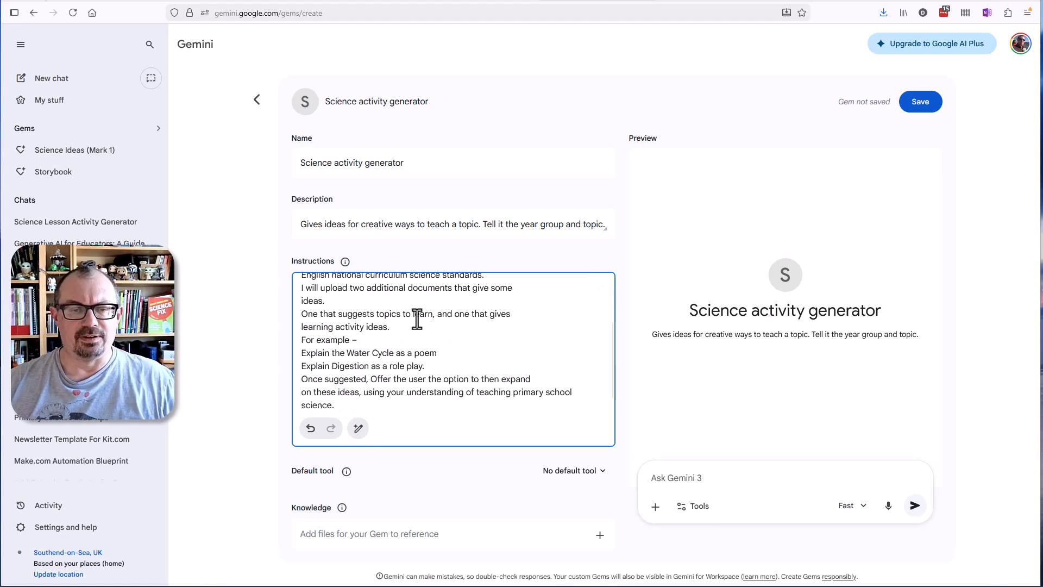
{"action": "scroll", "coordinate": [363, 335], "scroll_direction": "down", "scroll_amount": 1}
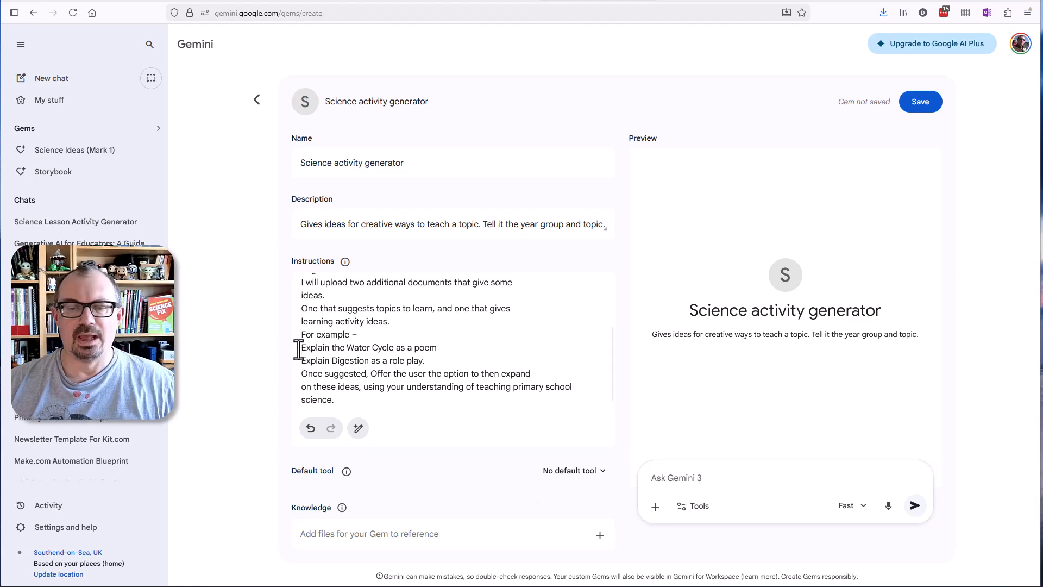
- Upload PRIMARY_national_curriculum_-_Science.pdf, teaching strategies.txt and topics to cover.txt from the Lesson randomiser web app folder as the Gem's knowledge
{"action": "left_click", "coordinate": [599, 535]}
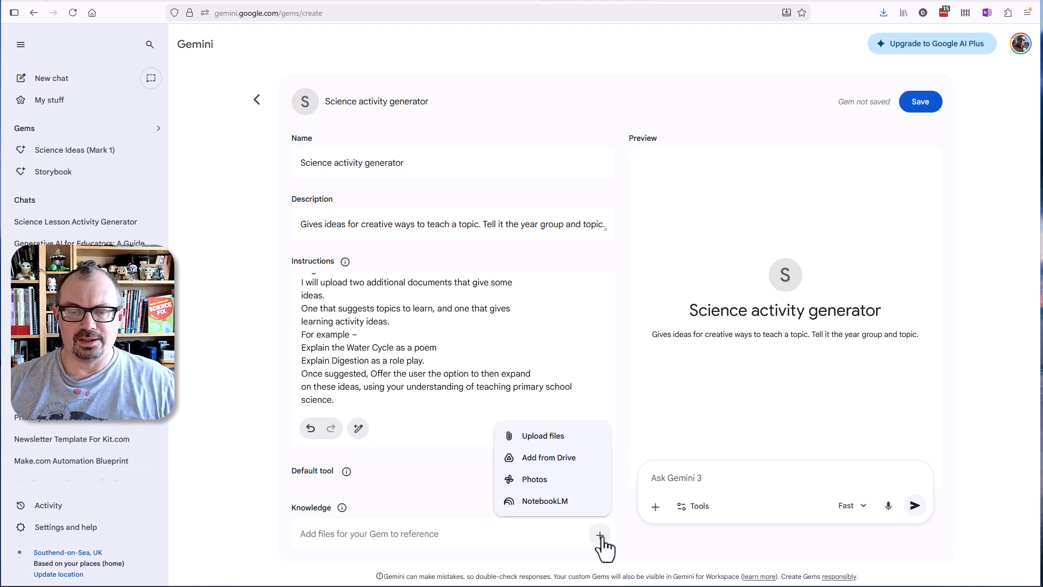
{"action": "left_click", "coordinate": [536, 441]}
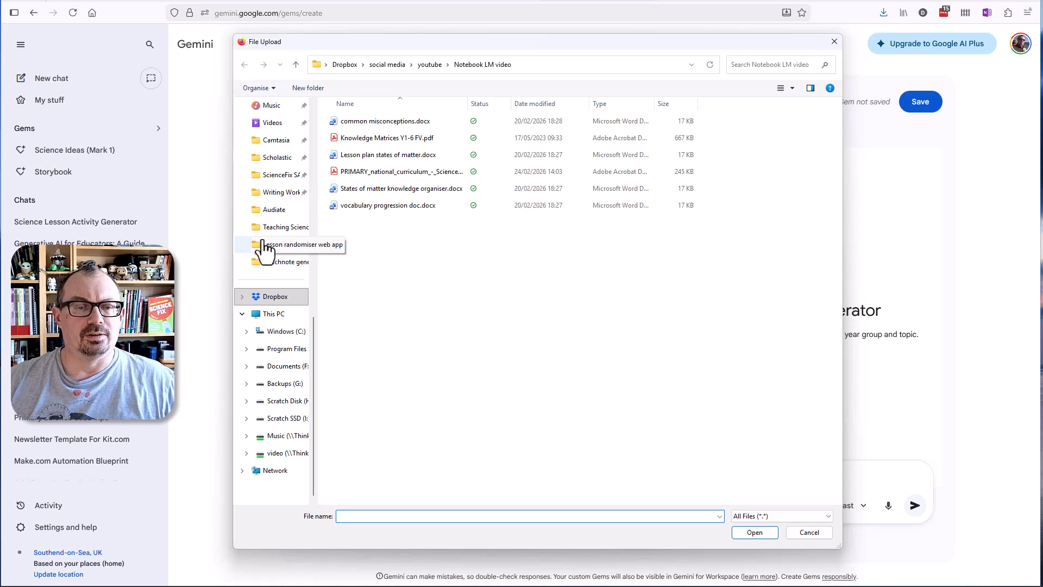
{"action": "left_click", "coordinate": [263, 244]}
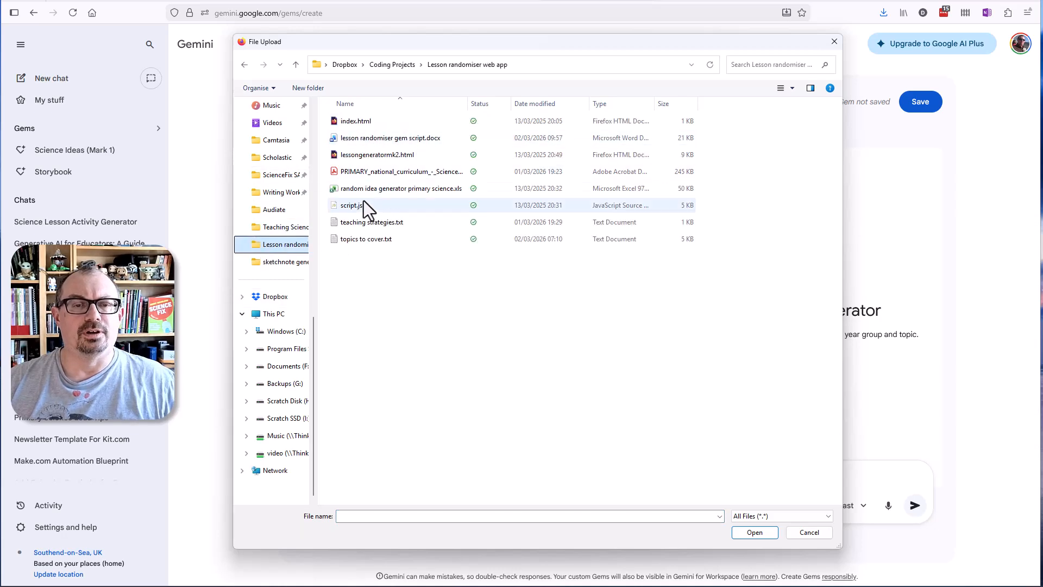
{"action": "left_click", "coordinate": [359, 222]}
{"action": "left_click", "coordinate": [364, 239], "text": "shift"}
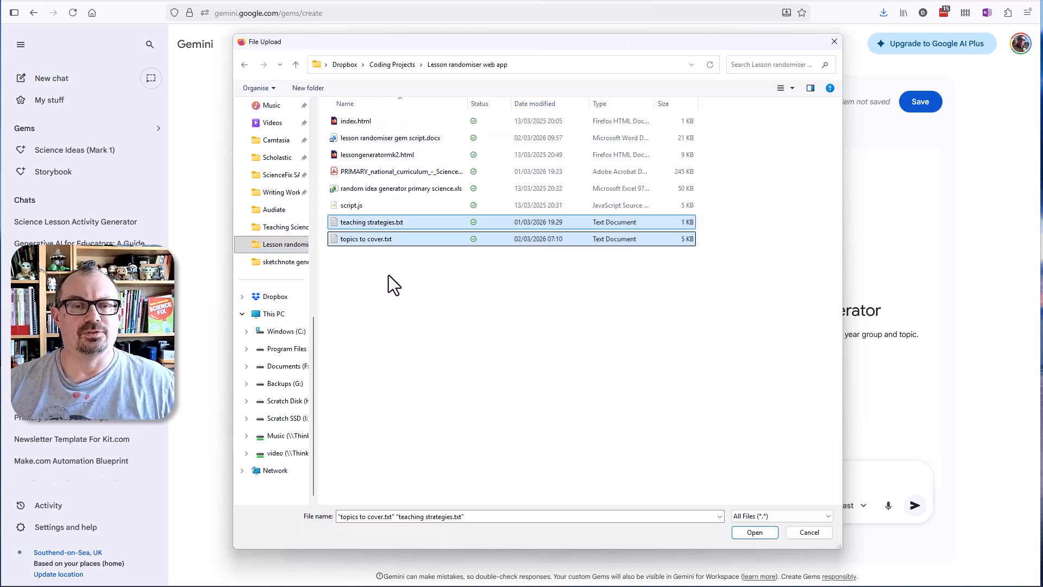
{"action": "left_click", "coordinate": [399, 172], "text": "ctrl"}
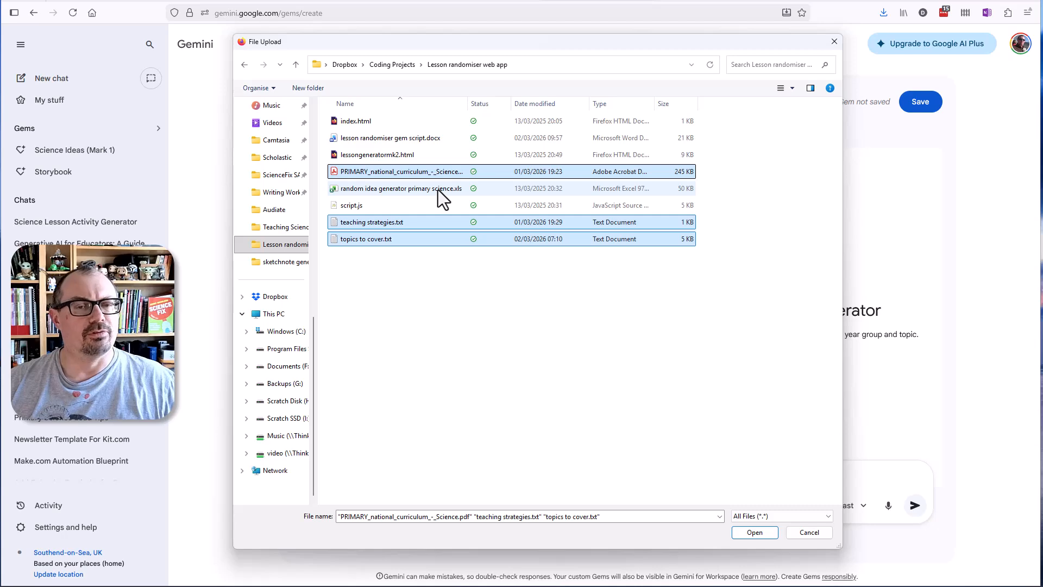
{"action": "left_click", "coordinate": [755, 532]}
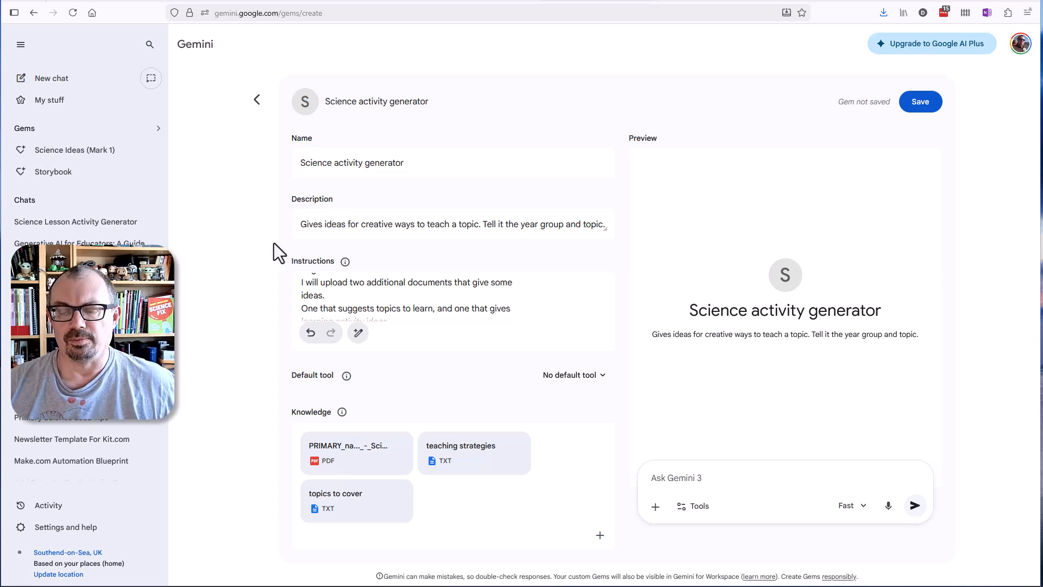
- Test the Gem in the preview with the prompt "give me ideas for teaching digestion to year 4"
{"action": "left_click", "coordinate": [694, 480]}
{"action": "type", "text": "give me ideas for teaching digestion to year 4"}
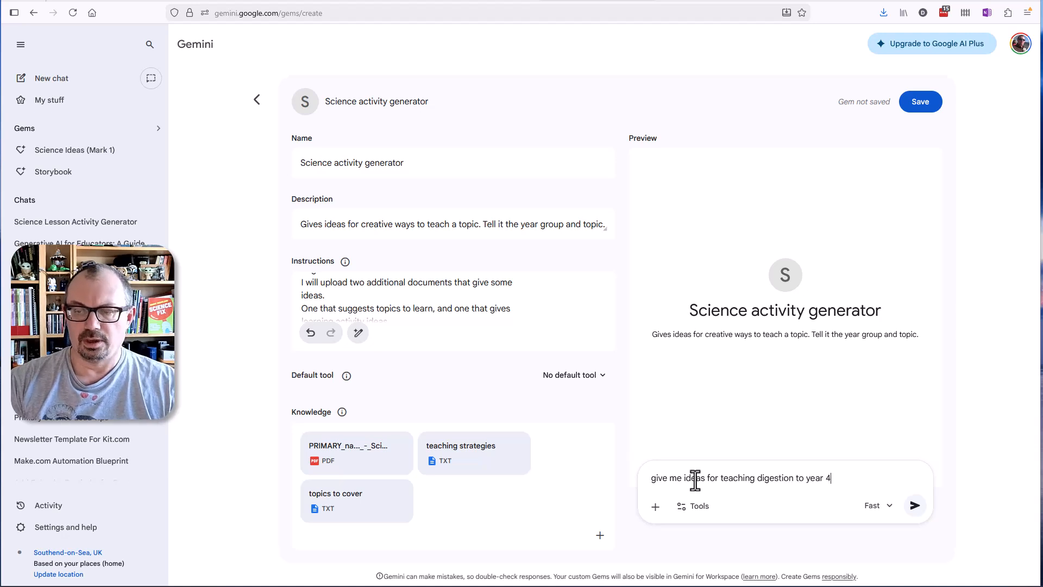
{"action": "key", "text": "Return"}
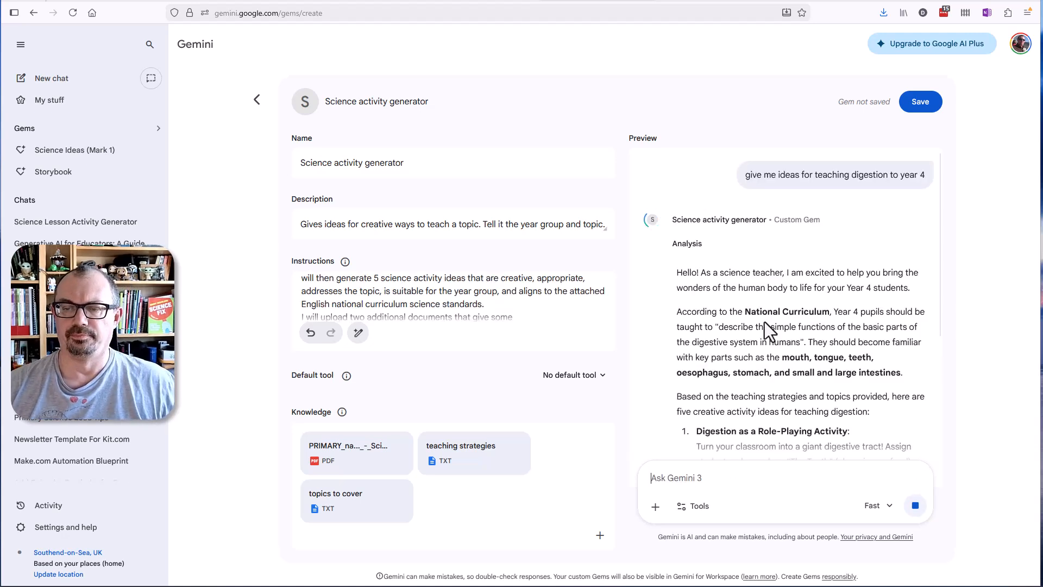
- Review the suggested digestion activities and send a follow-up asking the preview to explain the journey of a sandwich idea
{"action": "scroll", "coordinate": [722, 256], "scroll_direction": "down", "scroll_amount": 6}
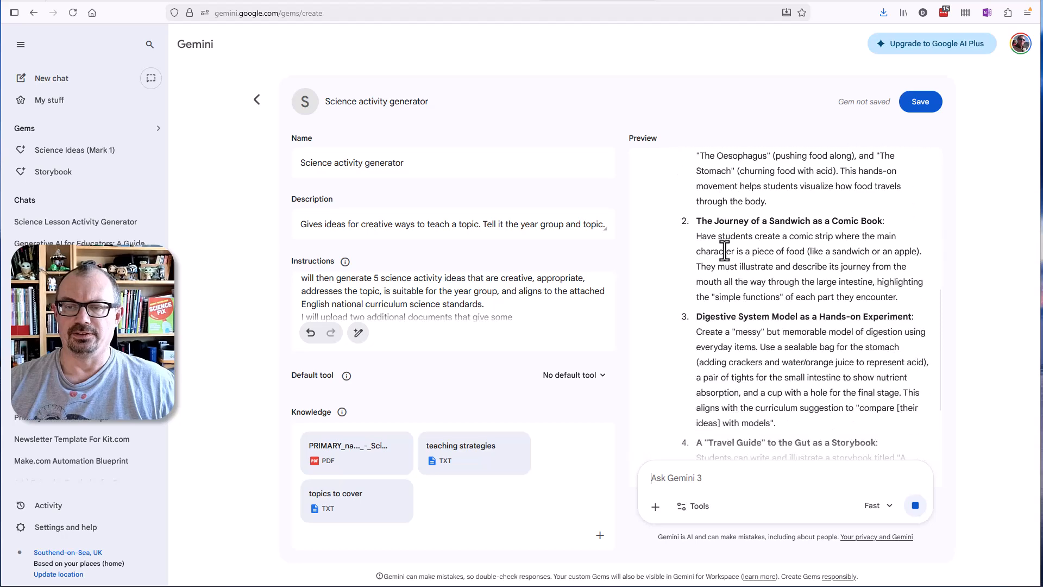
{"action": "scroll", "coordinate": [726, 248], "scroll_direction": "up", "scroll_amount": 9}
{"action": "scroll", "coordinate": [755, 257], "scroll_direction": "down", "scroll_amount": 11}
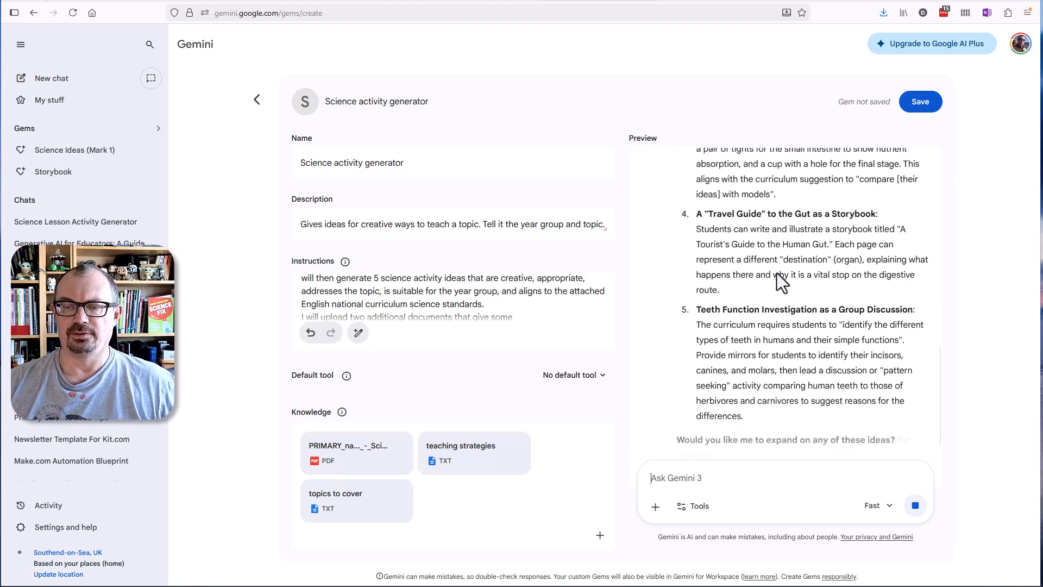
{"action": "scroll", "coordinate": [727, 308], "scroll_direction": "down", "scroll_amount": 2}
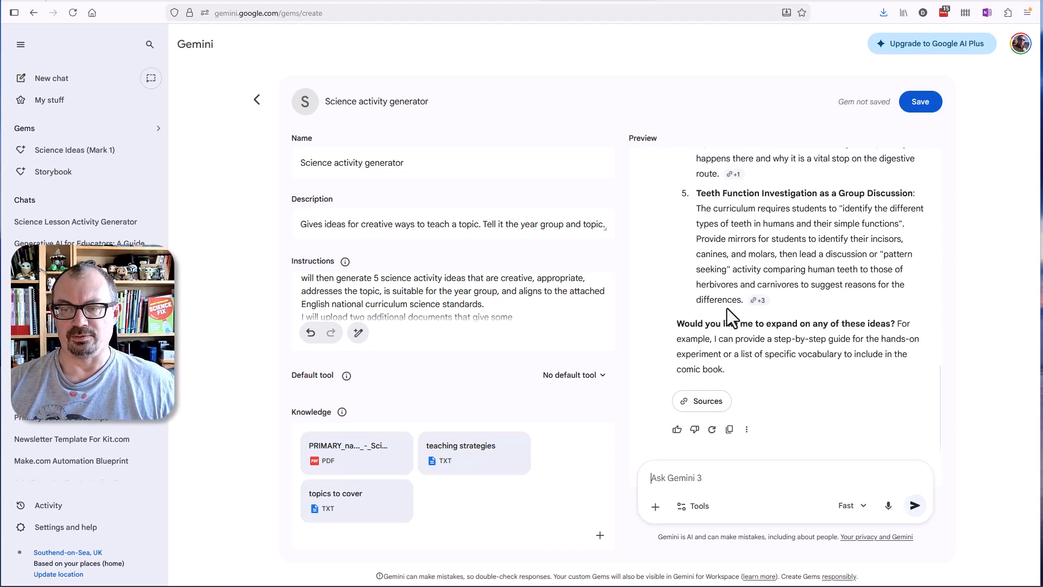
{"action": "scroll", "coordinate": [760, 272], "scroll_direction": "up", "scroll_amount": 3}
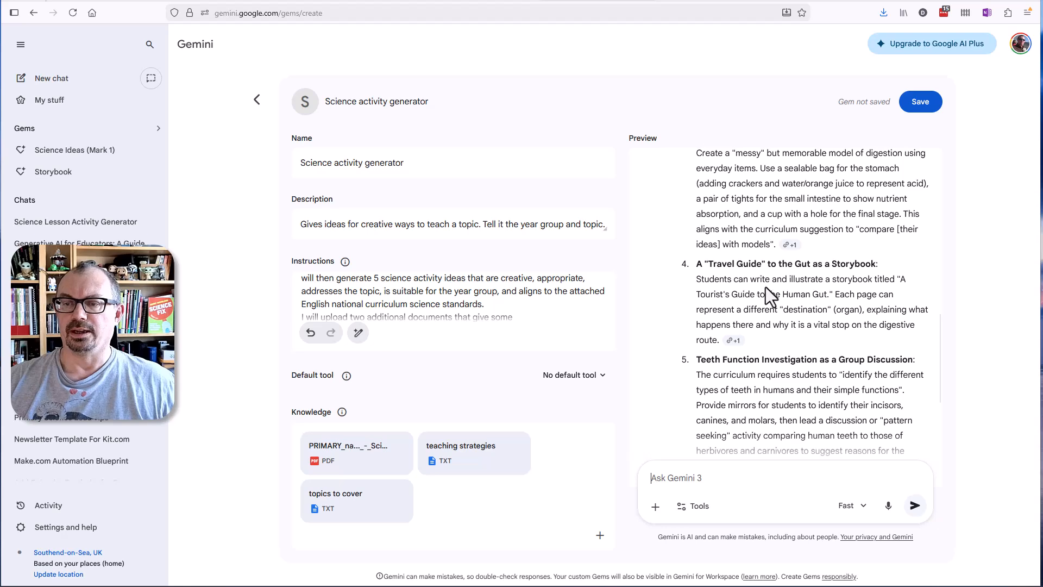
{"action": "scroll", "coordinate": [738, 283], "scroll_direction": "up", "scroll_amount": 3}
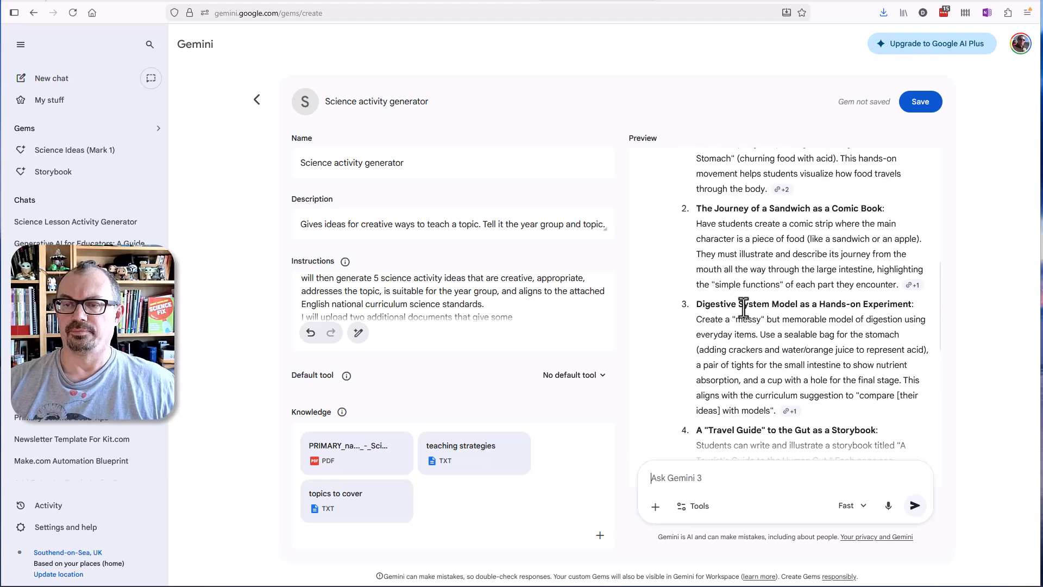
{"action": "scroll", "coordinate": [760, 299], "scroll_direction": "down", "scroll_amount": 6}
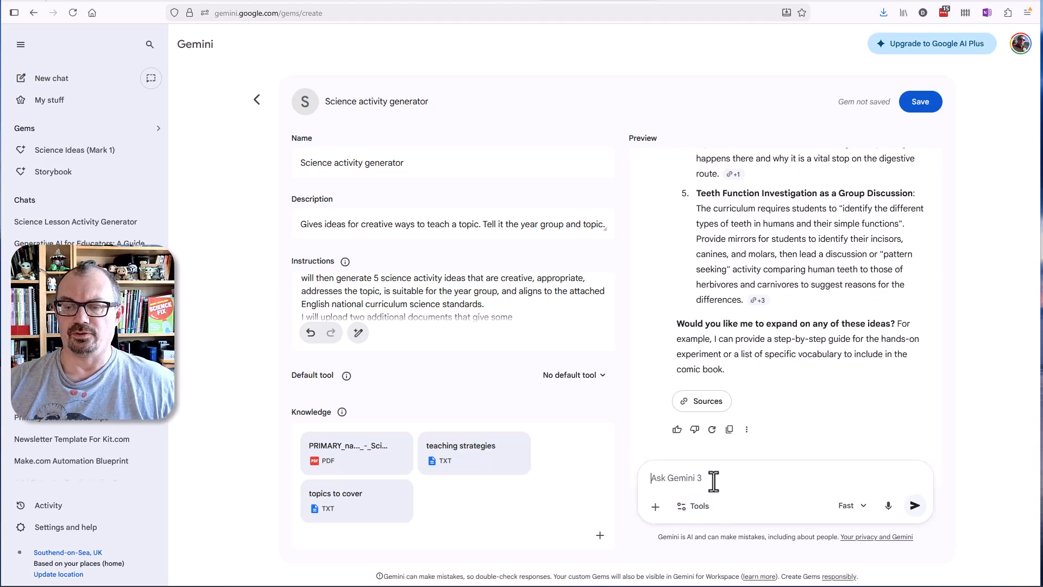
{"action": "type", "text": "explain the journey o"}
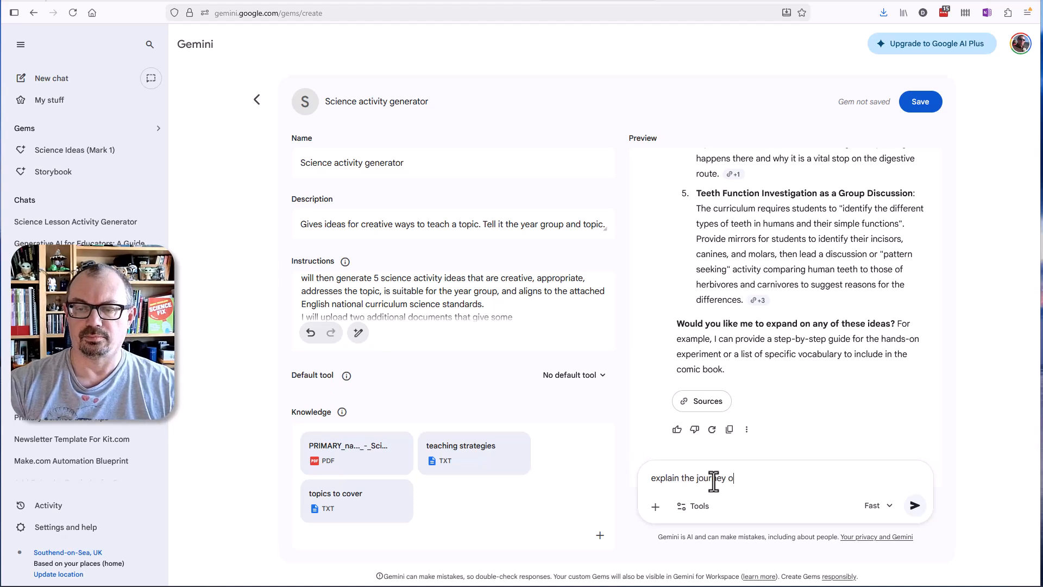
{"action": "key", "text": "Return"}
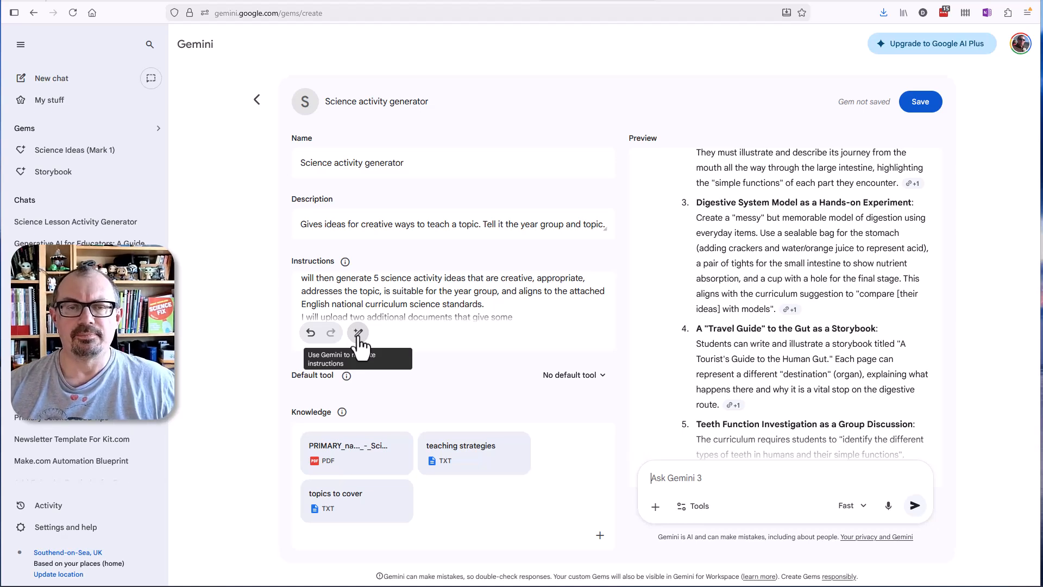
- Save the Gem and start a chat with it
{"action": "left_click", "coordinate": [923, 105]}
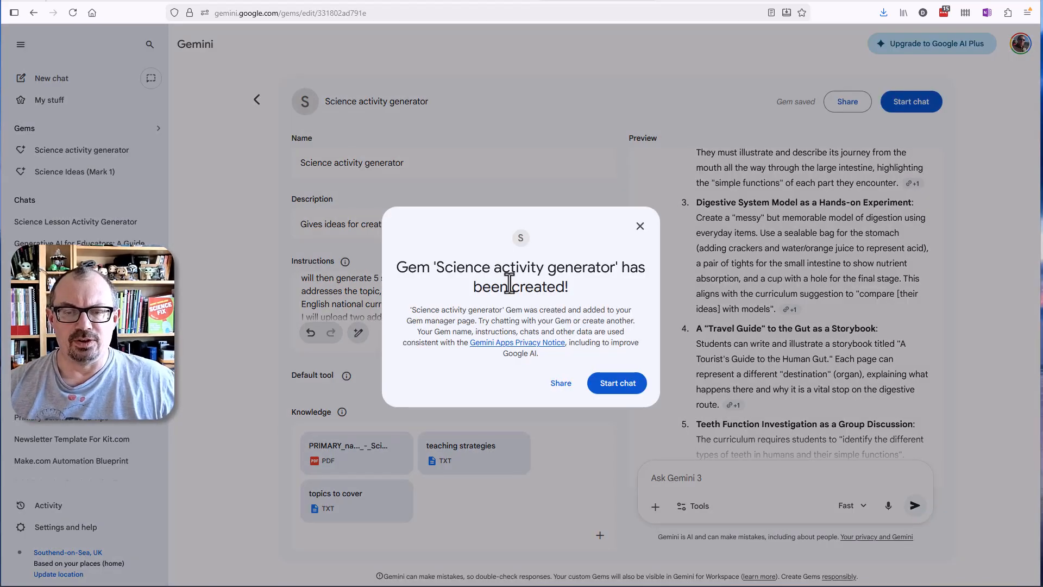
{"action": "left_click", "coordinate": [617, 384]}
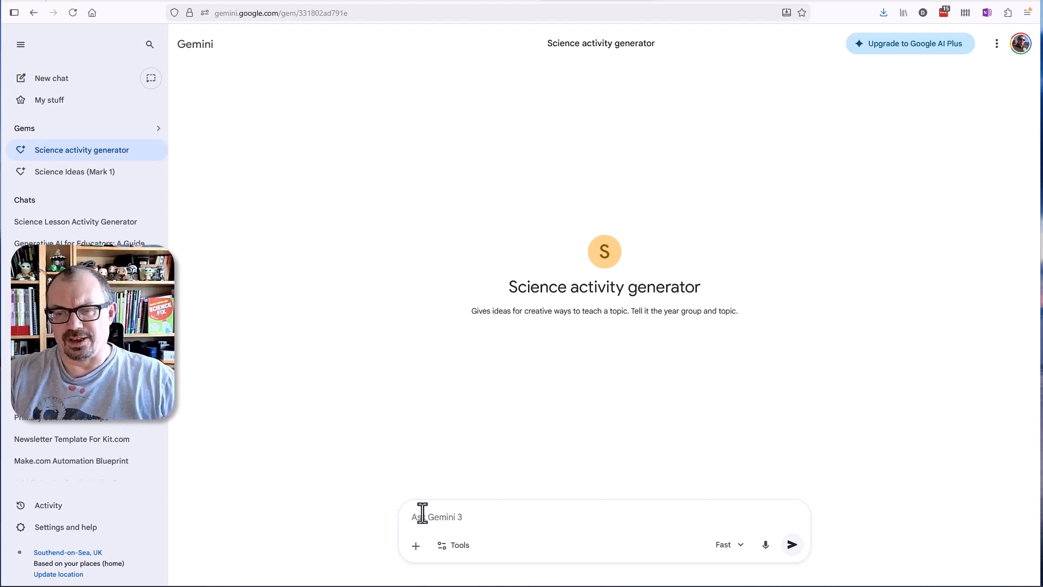
- Start the Gem chat with "hi", answer its question with "year 3 rocks" and look through the suggested activities
{"action": "type", "text": "hi"}
{"action": "key", "text": "Return"}
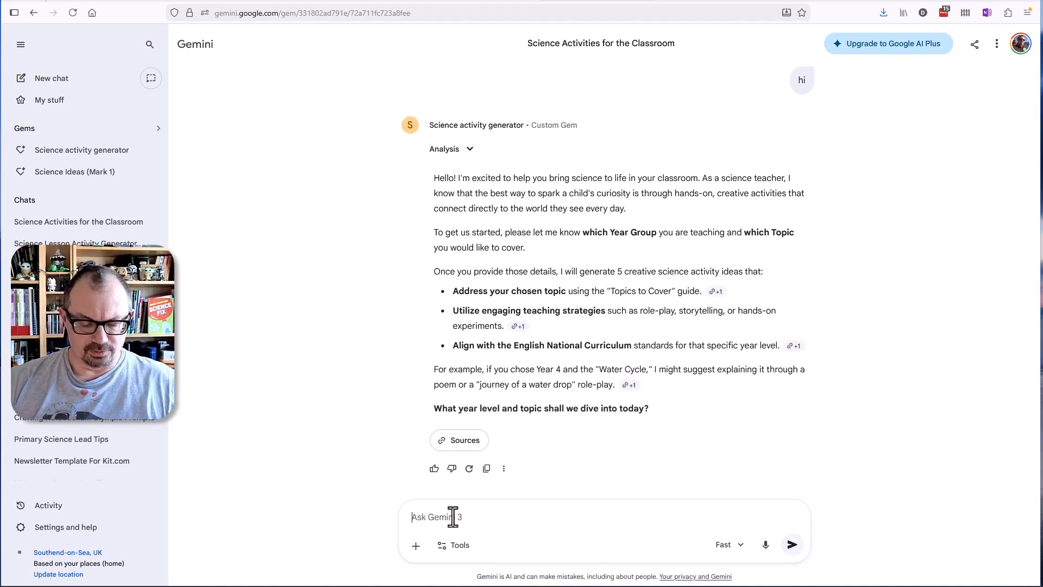
{"action": "type", "text": "y"}
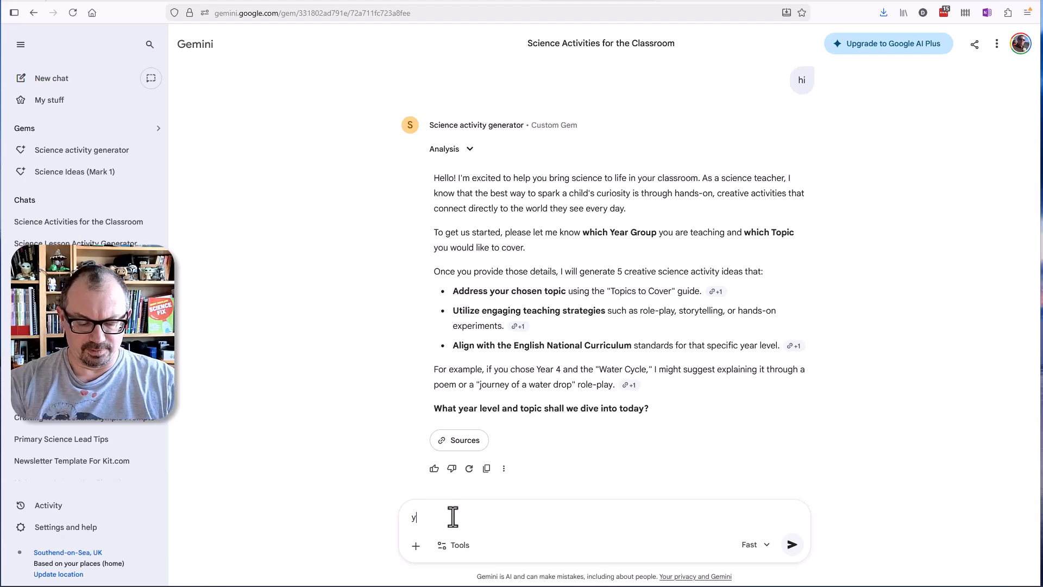
{"action": "type", "text": "ear 3 rocks"}
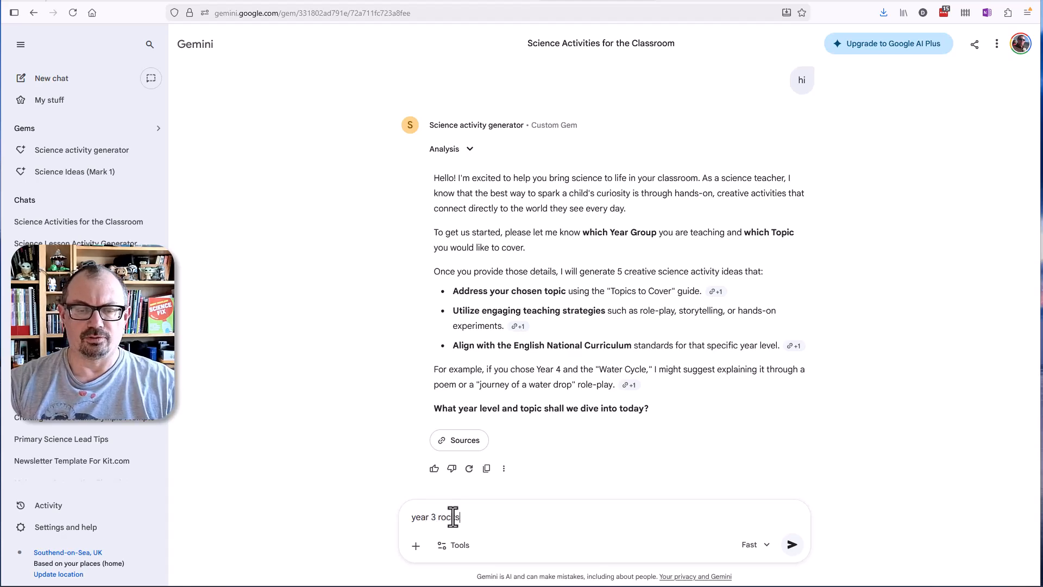
{"action": "key", "text": "Return"}
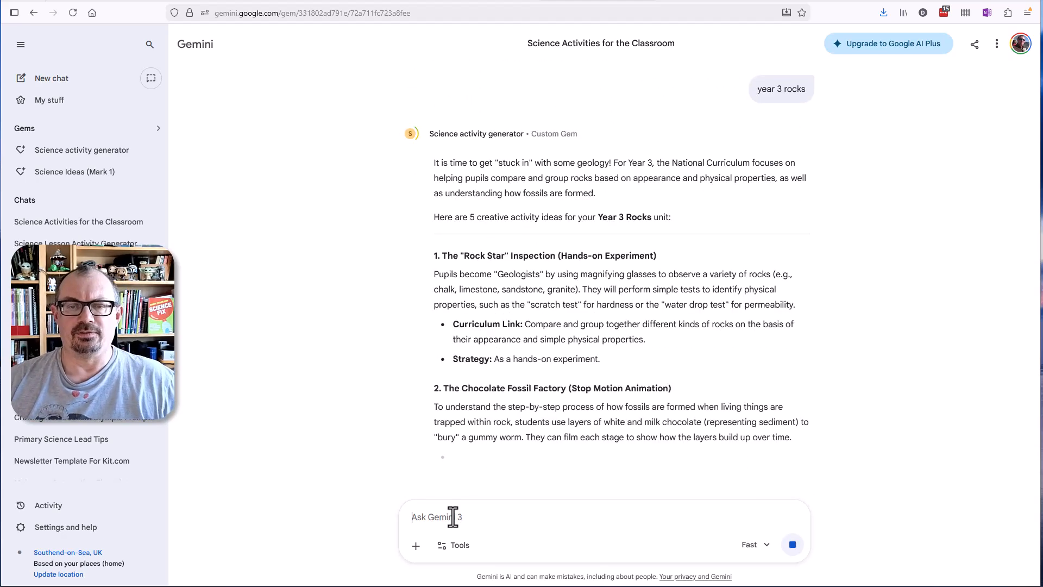
{"action": "scroll", "coordinate": [556, 371], "scroll_direction": "down", "scroll_amount": 4}
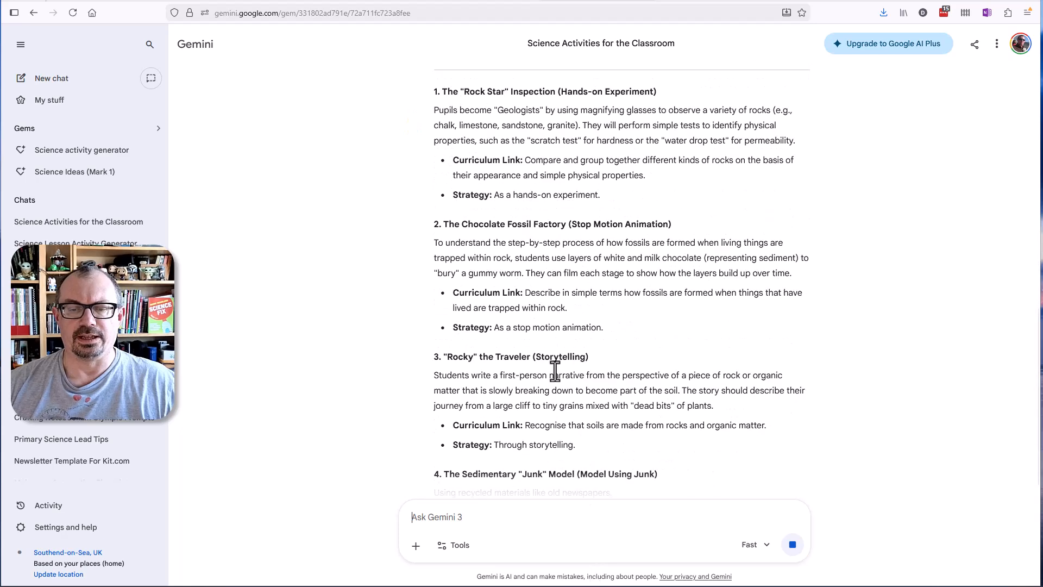
{"action": "scroll", "coordinate": [557, 371], "scroll_direction": "up", "scroll_amount": 10}
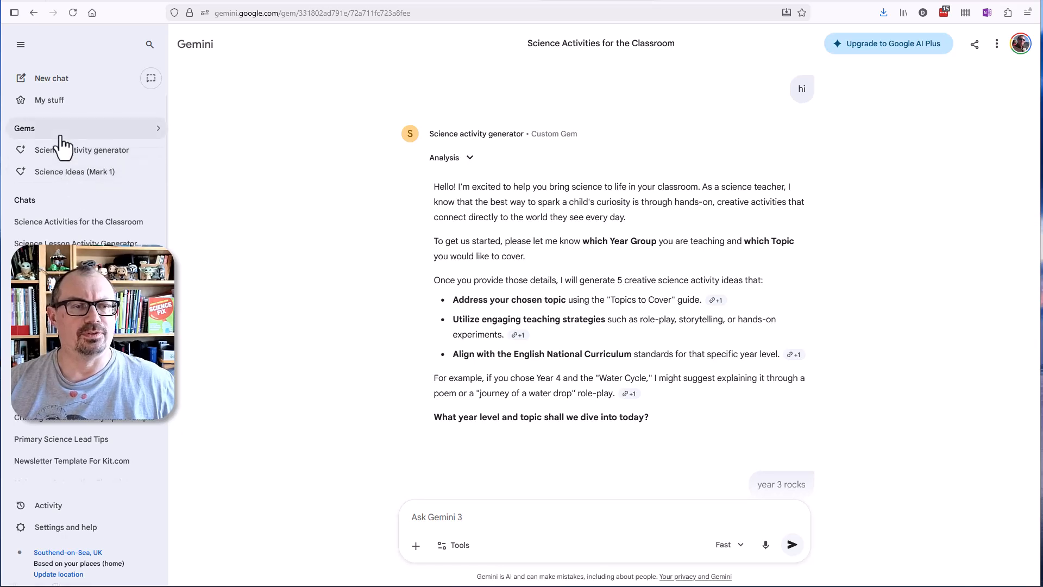
- From the Gem manager, share the Science activity generator Gem with general access set to Anyone with the link, and close the sharing settings
{"action": "left_click", "coordinate": [23, 131]}
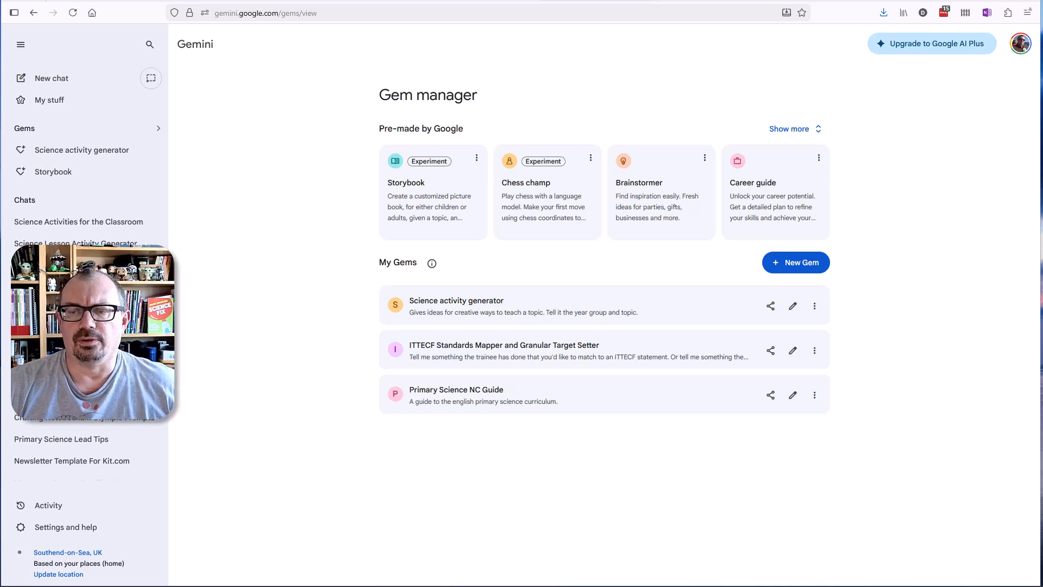
{"action": "left_click", "coordinate": [770, 306]}
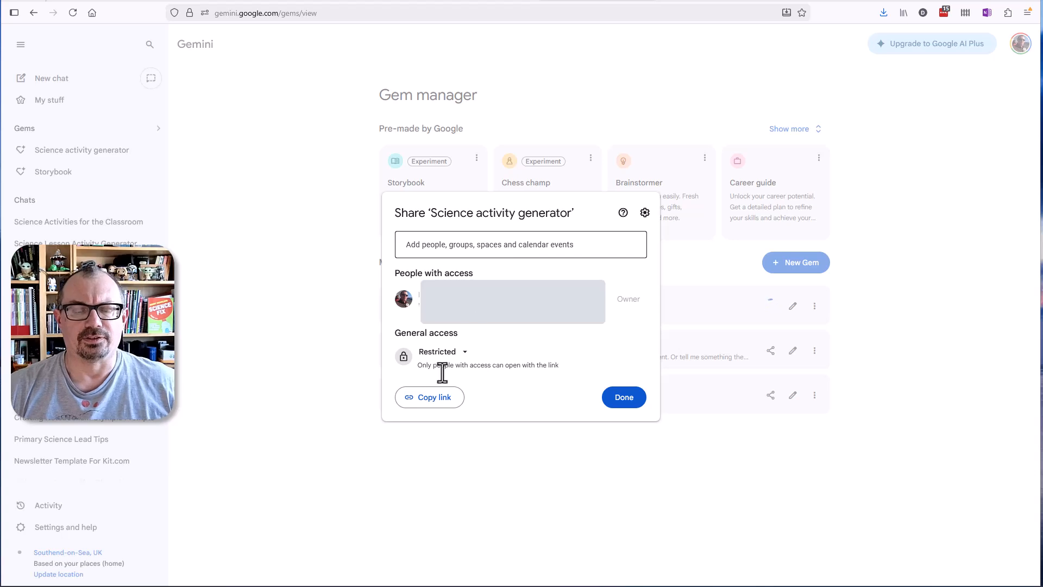
{"action": "left_click", "coordinate": [427, 409]}
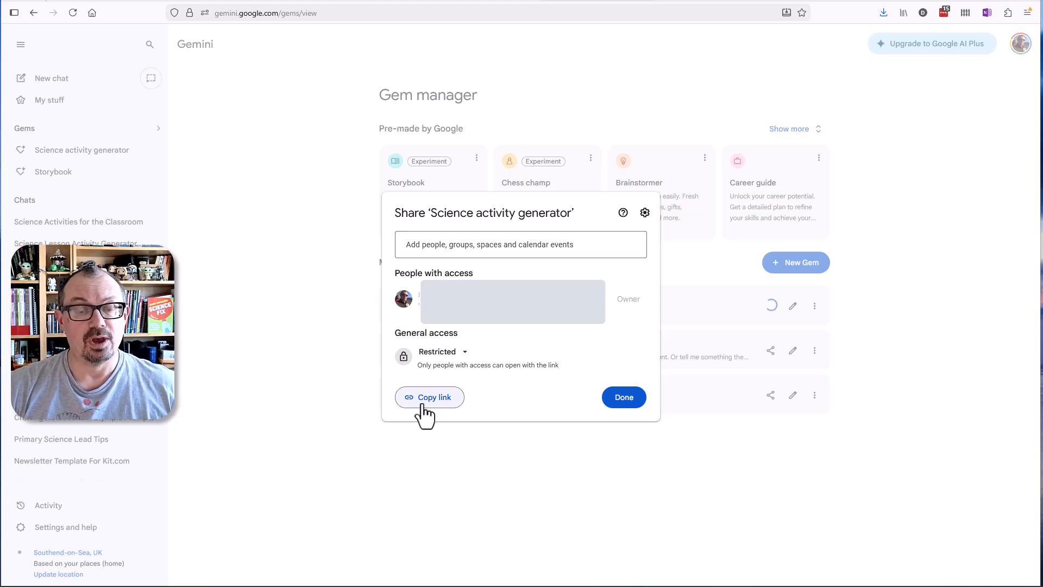
{"action": "left_click", "coordinate": [466, 355]}
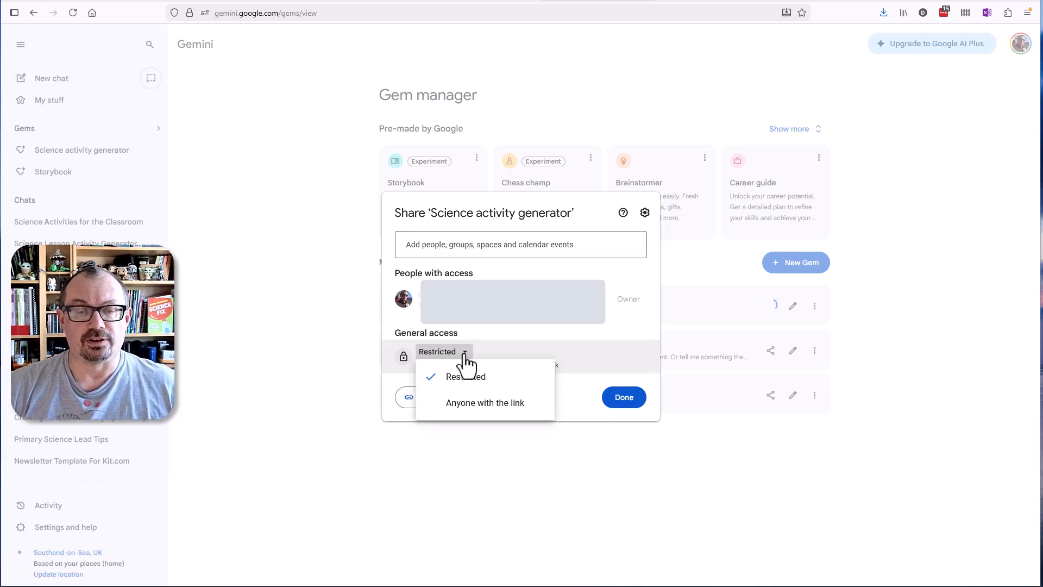
{"action": "left_click", "coordinate": [484, 402]}
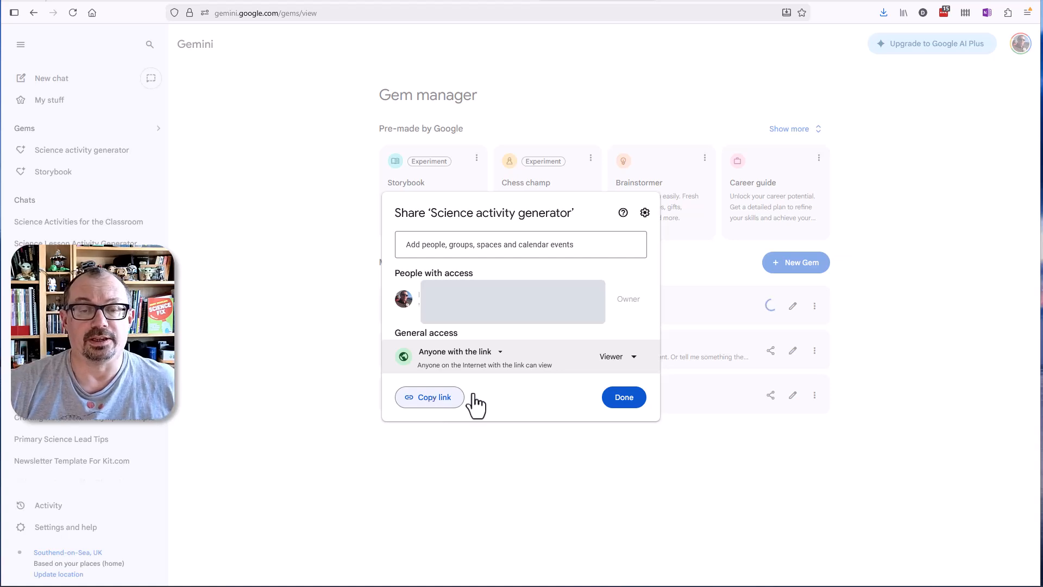
{"action": "left_click", "coordinate": [242, 238]}
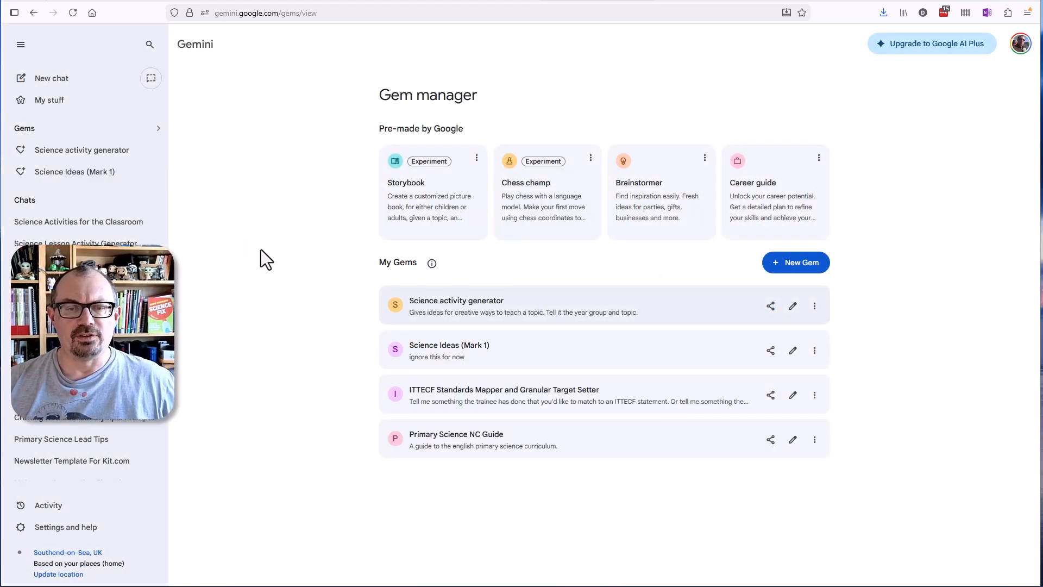